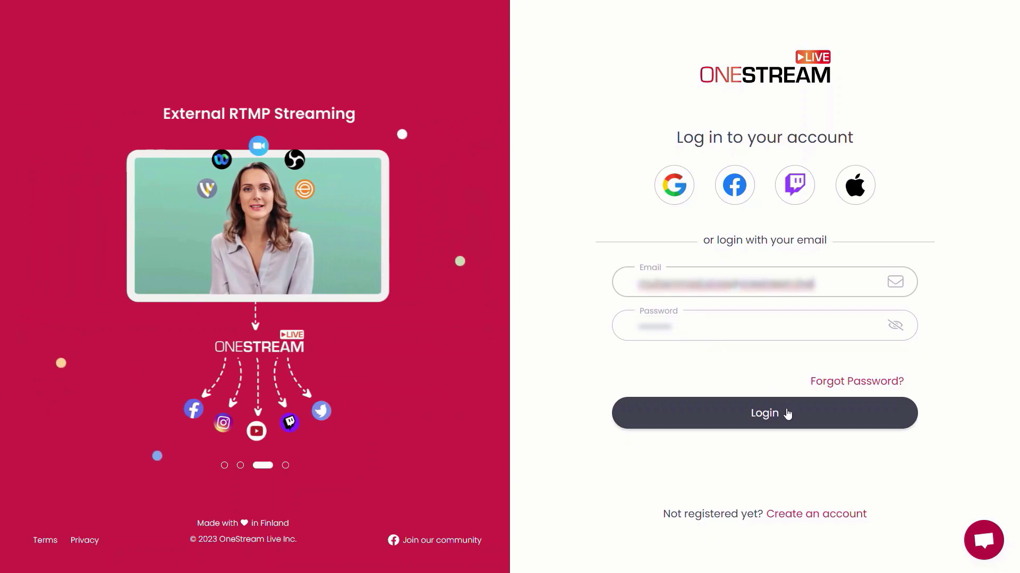
- Log in and start a new pre-recorded video-file stream from Create Stream
{"action": "left_click", "coordinate": [787, 413]}
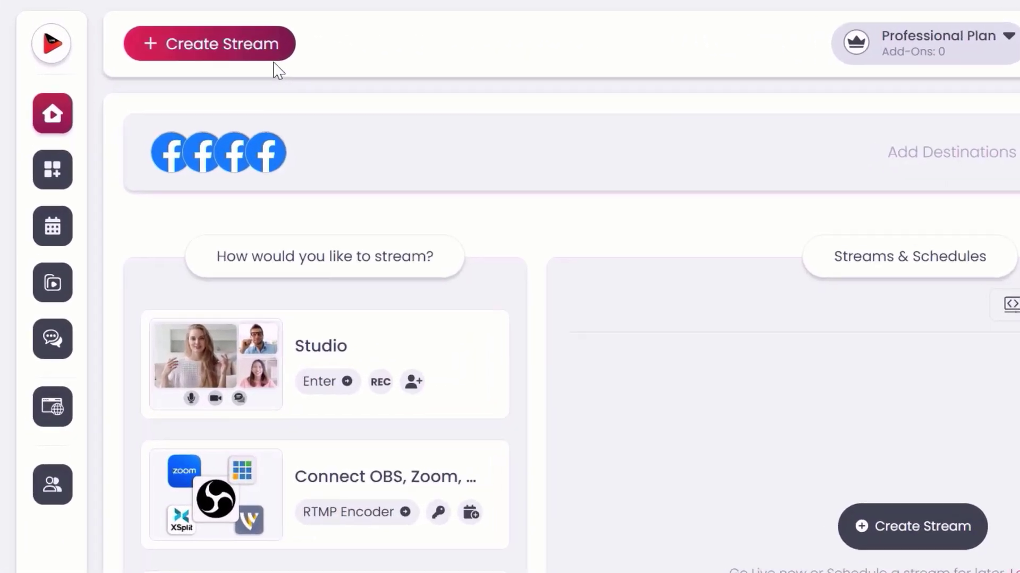
{"action": "left_click", "coordinate": [273, 62]}
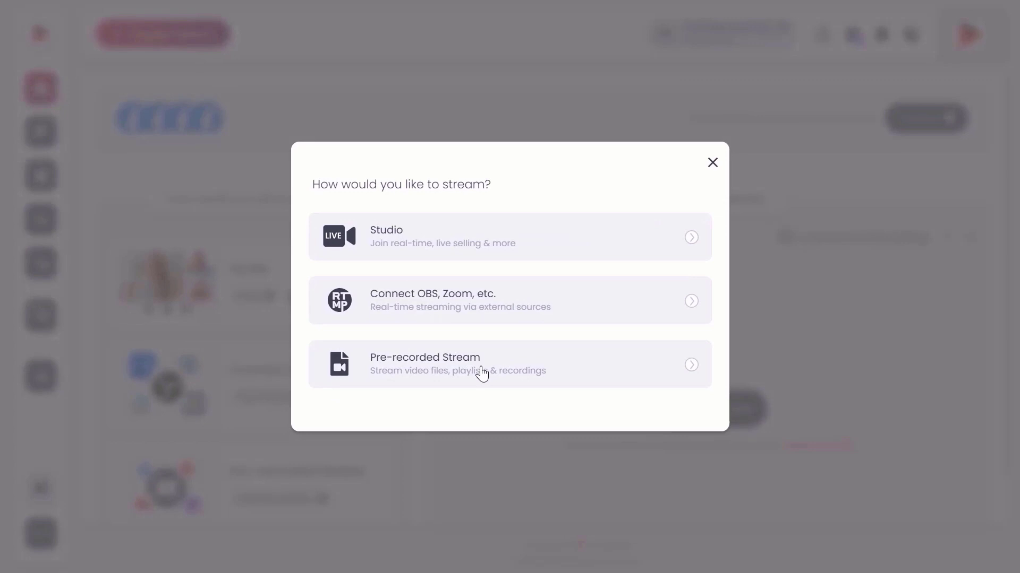
{"action": "left_click", "coordinate": [483, 374]}
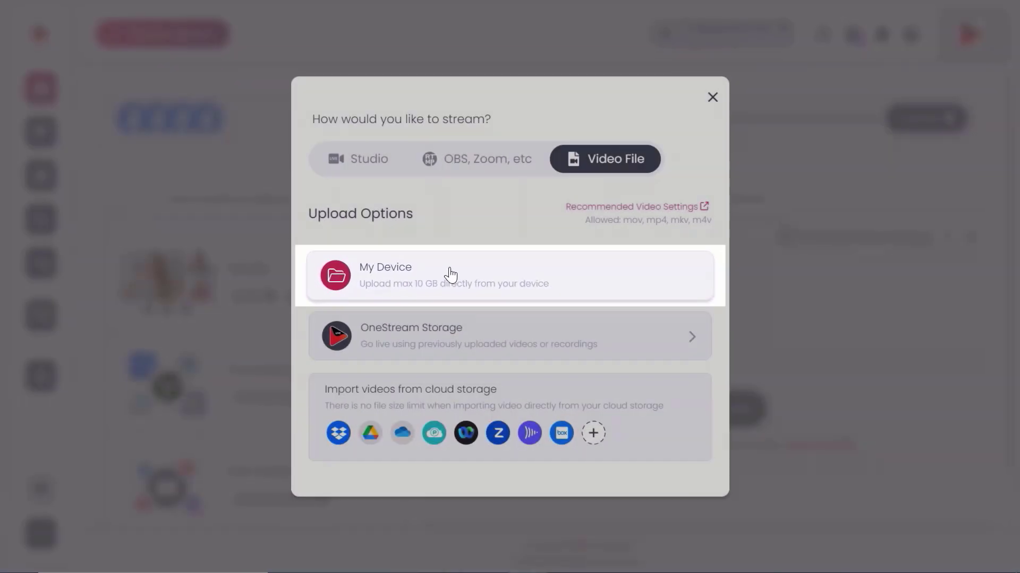
- Upload Disney Wonderland.mp4 from My Device and select it as the stream video
{"action": "left_click", "coordinate": [439, 284]}
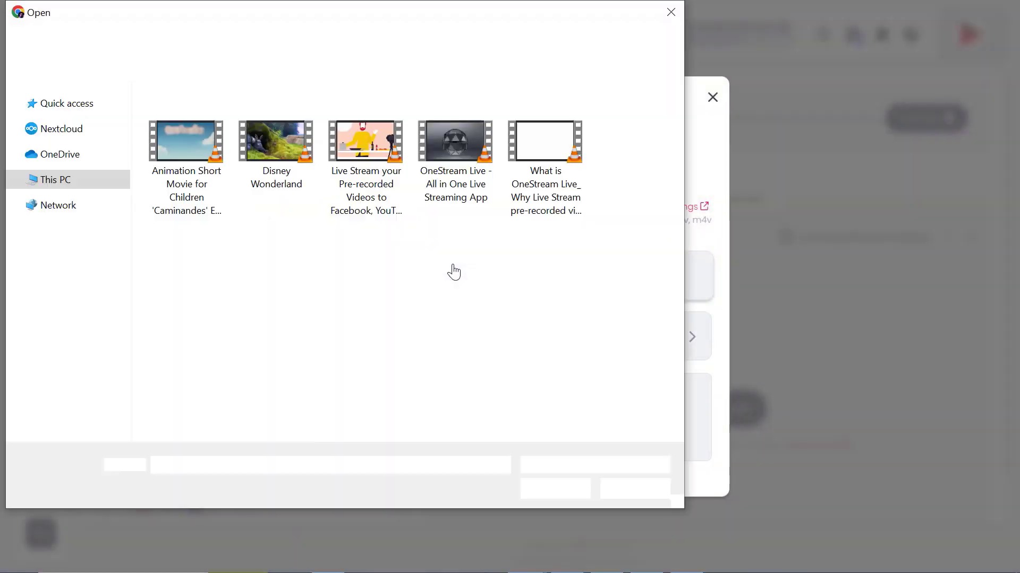
{"action": "left_click", "coordinate": [286, 145]}
{"action": "left_click", "coordinate": [555, 489]}
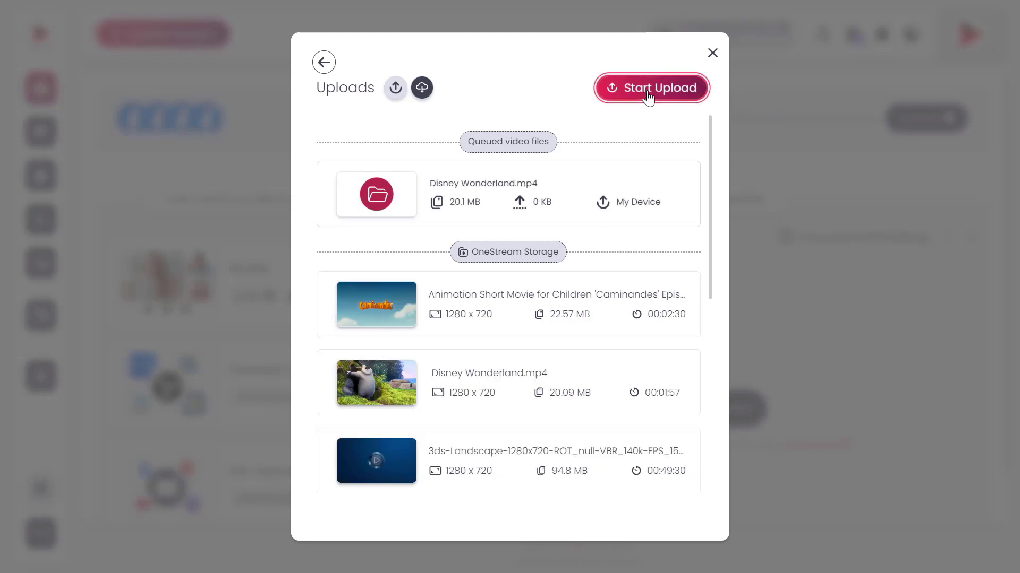
{"action": "left_click", "coordinate": [648, 93]}
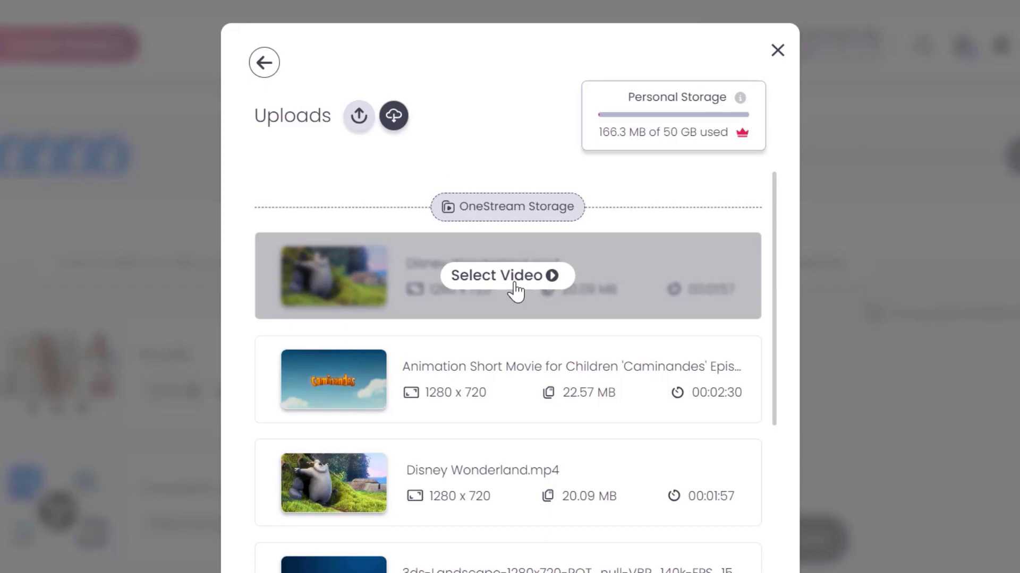
{"action": "left_click", "coordinate": [513, 283]}
{"action": "type", "text": "Join us for a fun and interactive stream!"}
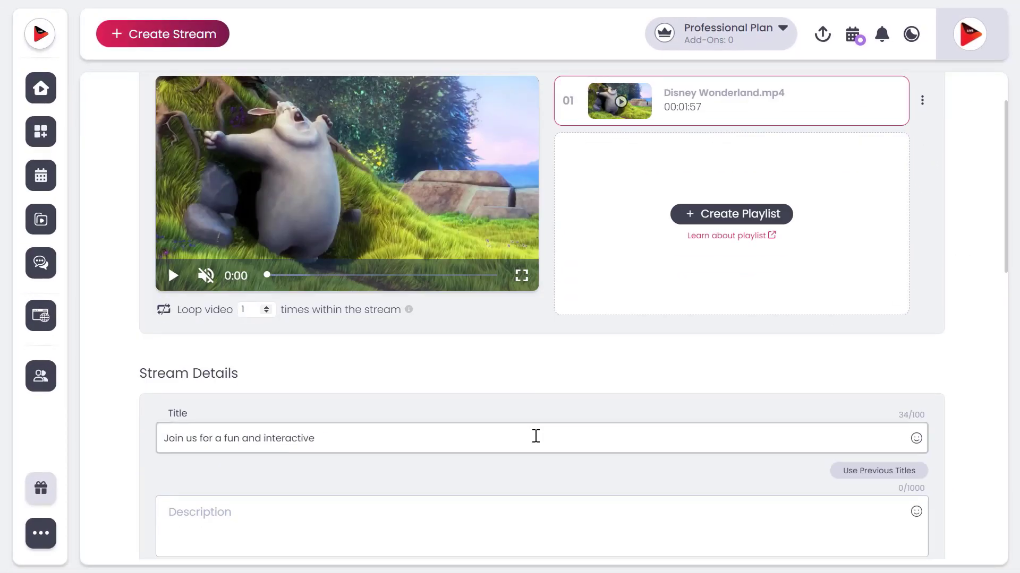
- Enter the description, add the #onestream tag and enable Delete post after stream ends in Advanced Settings
{"action": "left_click", "coordinate": [469, 511]}
{"action": "type", "text": "Tune in to my stream to learn about the latest streaming software and how to use it to enhance your streaming experience. I'll be sharing tips and tricks to help you take your stream to the next level!"}
{"action": "scroll", "coordinate": [835, 389], "scroll_direction": "down", "scroll_amount": 3}
{"action": "left_click", "coordinate": [697, 394]}
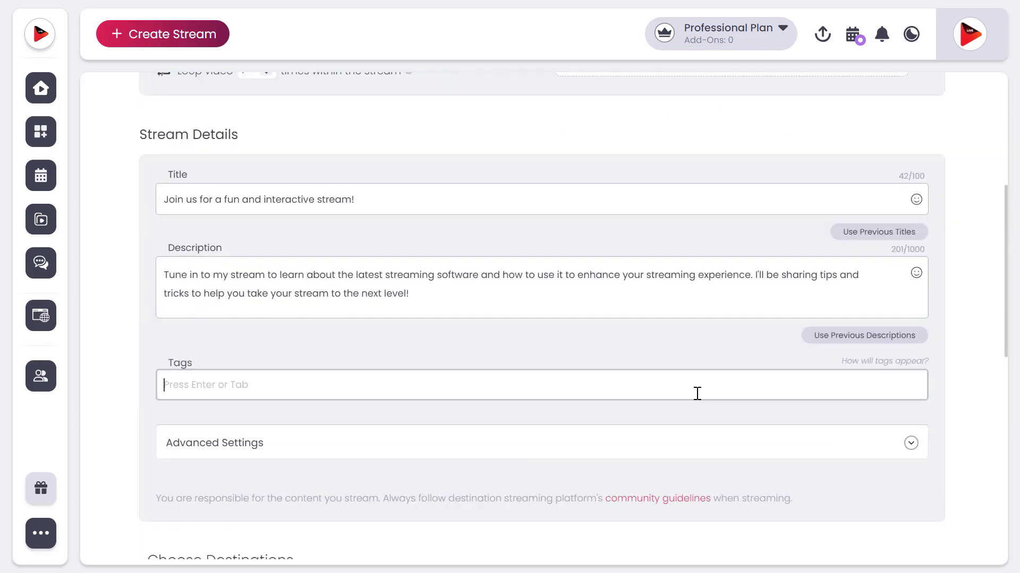
{"action": "scroll", "coordinate": [898, 449], "scroll_direction": "down", "scroll_amount": 2}
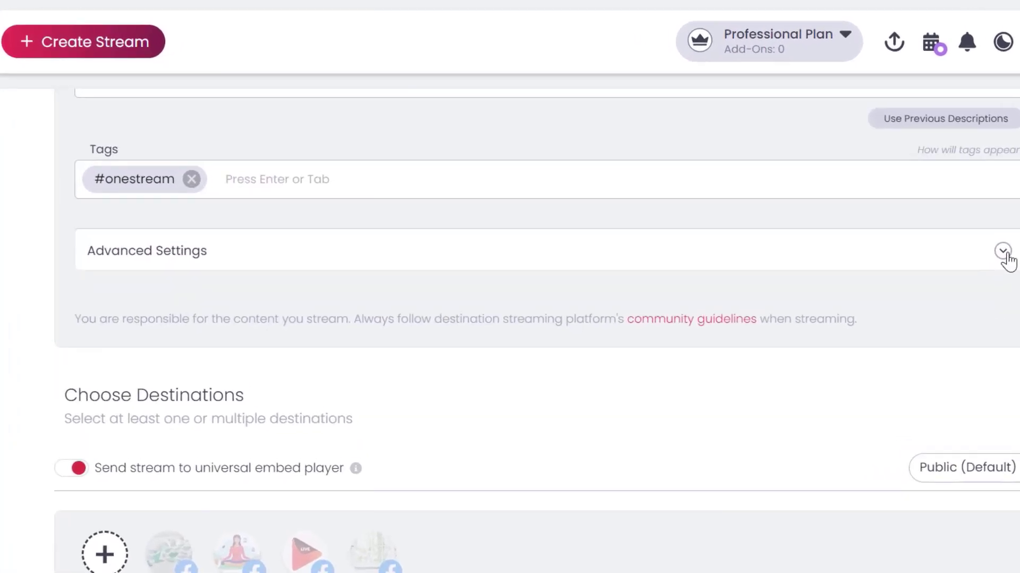
{"action": "left_click", "coordinate": [1003, 252]}
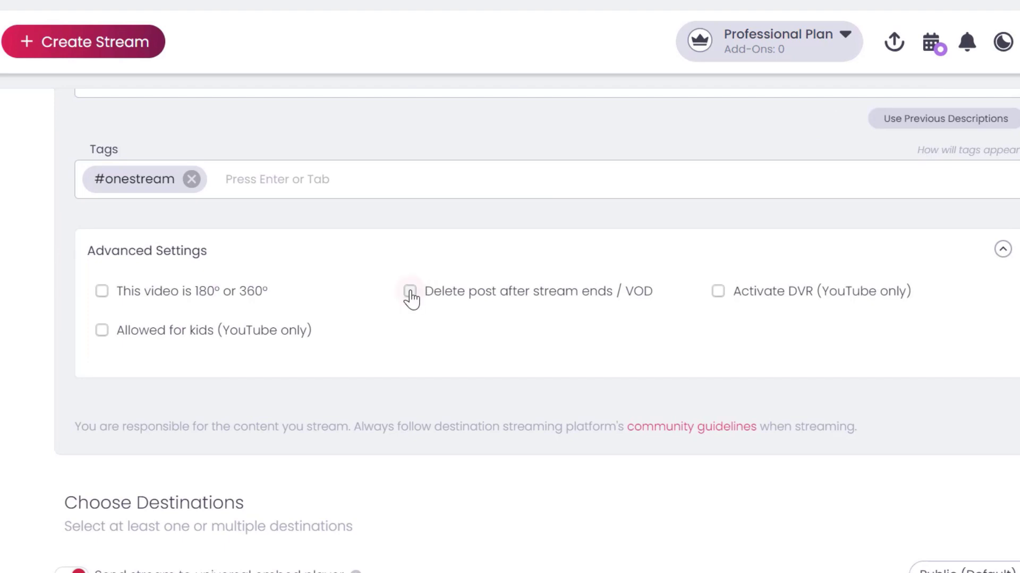
{"action": "scroll", "coordinate": [435, 300], "scroll_direction": "down", "scroll_amount": 2}
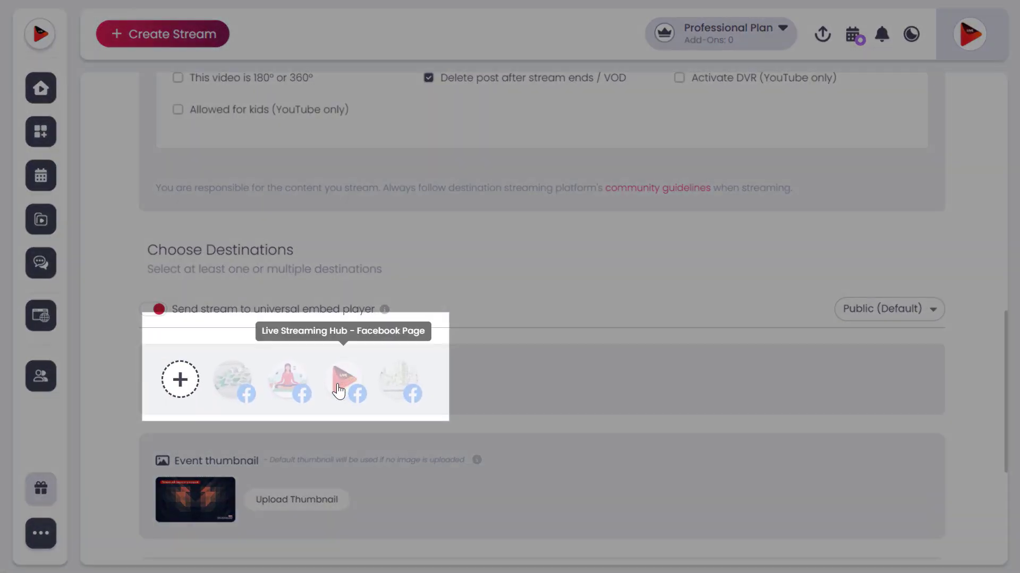
- Add the Live Streaming Hub Facebook Page destination and set the OneStream thumbnail as event thumbnail
{"action": "left_click", "coordinate": [338, 390]}
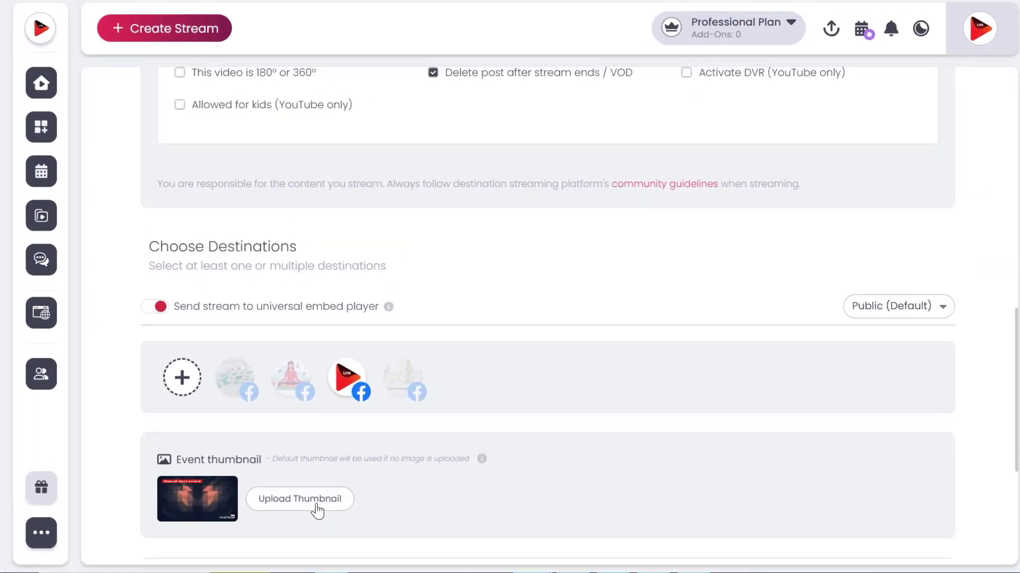
{"action": "left_click", "coordinate": [382, 496]}
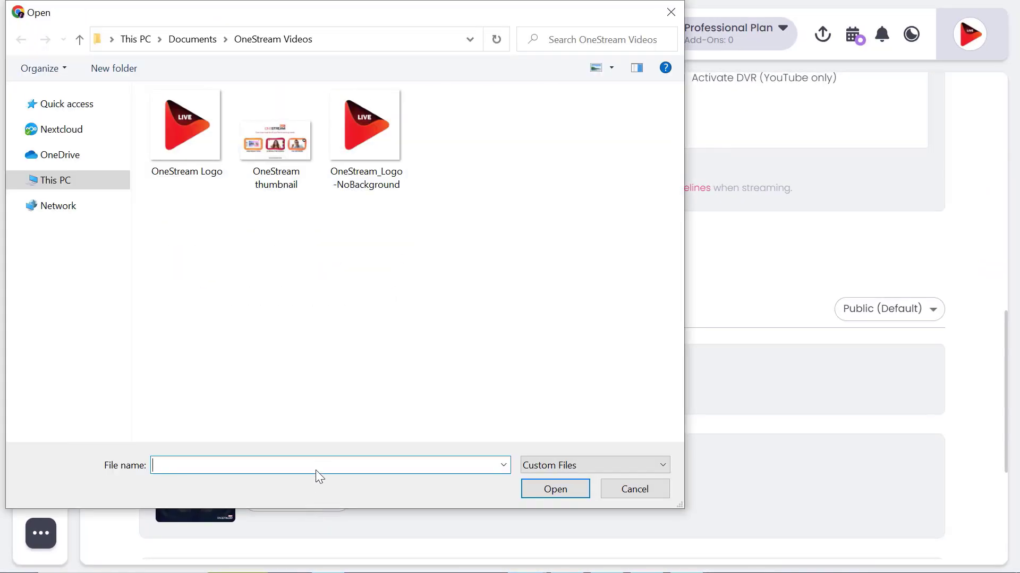
{"action": "left_click", "coordinate": [279, 179]}
{"action": "left_click", "coordinate": [563, 494]}
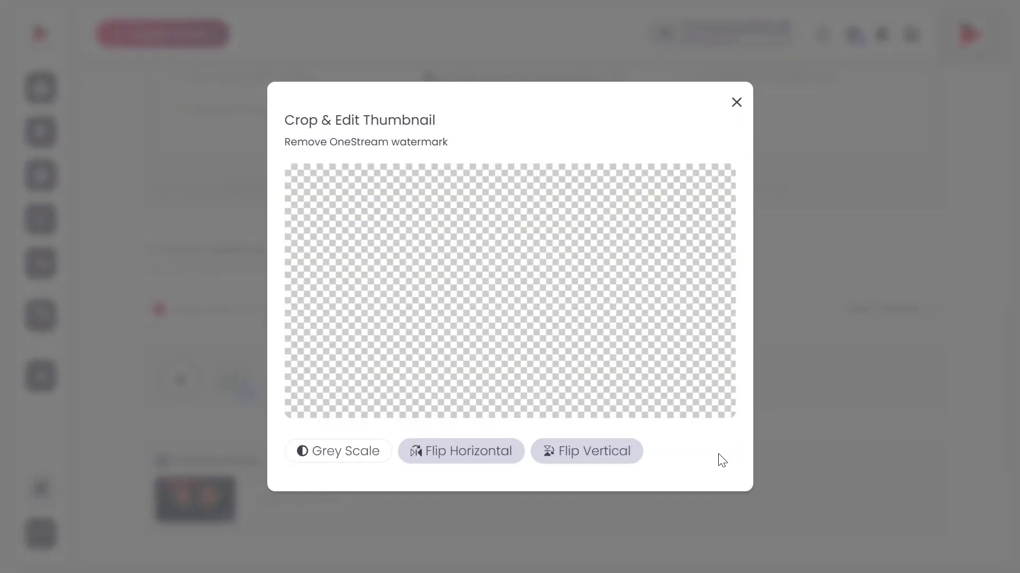
{"action": "left_click", "coordinate": [706, 451]}
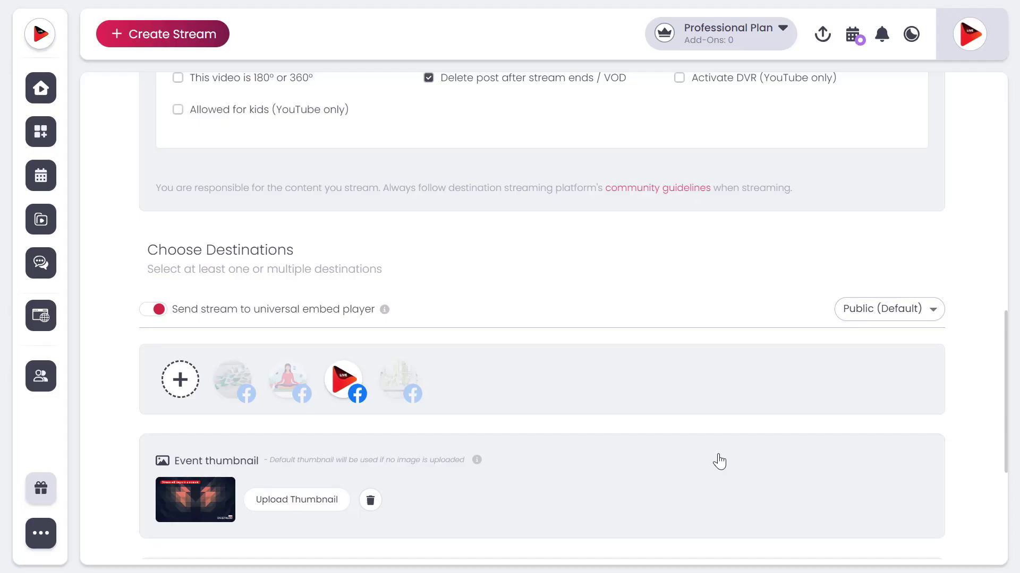
{"action": "scroll", "coordinate": [717, 459], "scroll_direction": "down", "scroll_amount": 5}
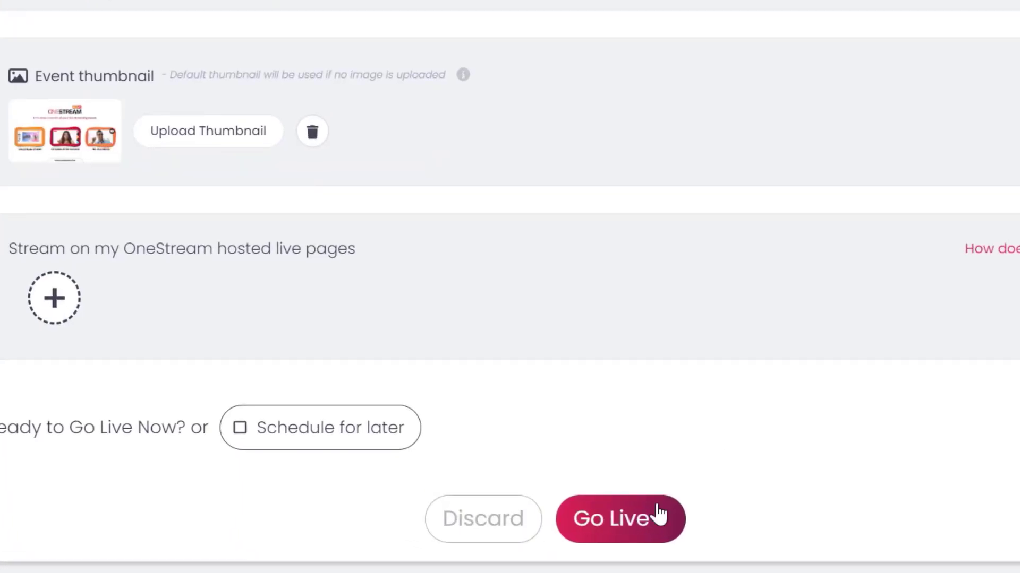
- Go Live and confirm, scheduling the stream successfully
{"action": "left_click", "coordinate": [651, 525]}
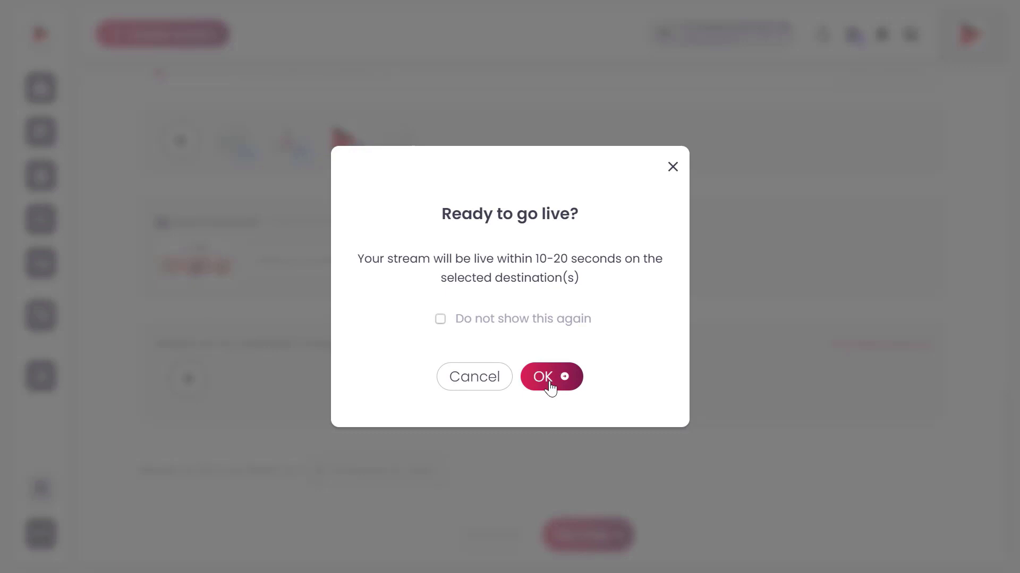
{"action": "left_click", "coordinate": [548, 382]}
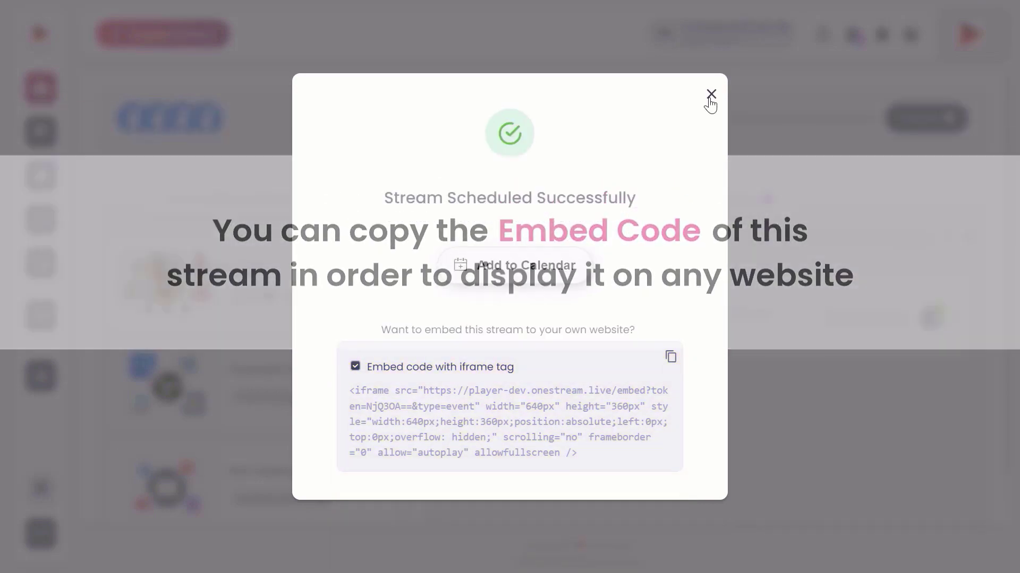
- Dismiss the Stream Scheduled Successfully notice to return to the dashboard
{"action": "left_click", "coordinate": [711, 96]}
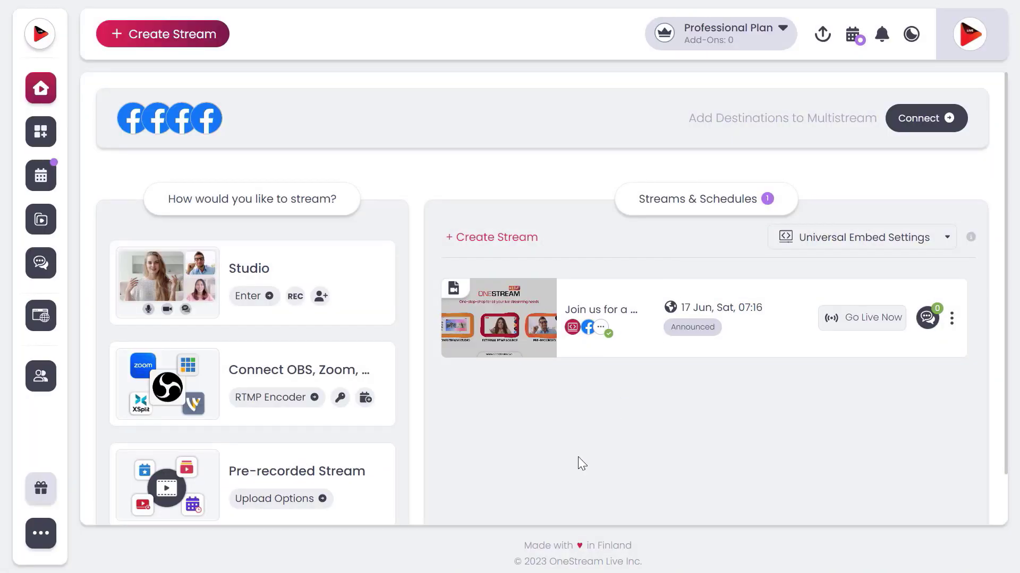